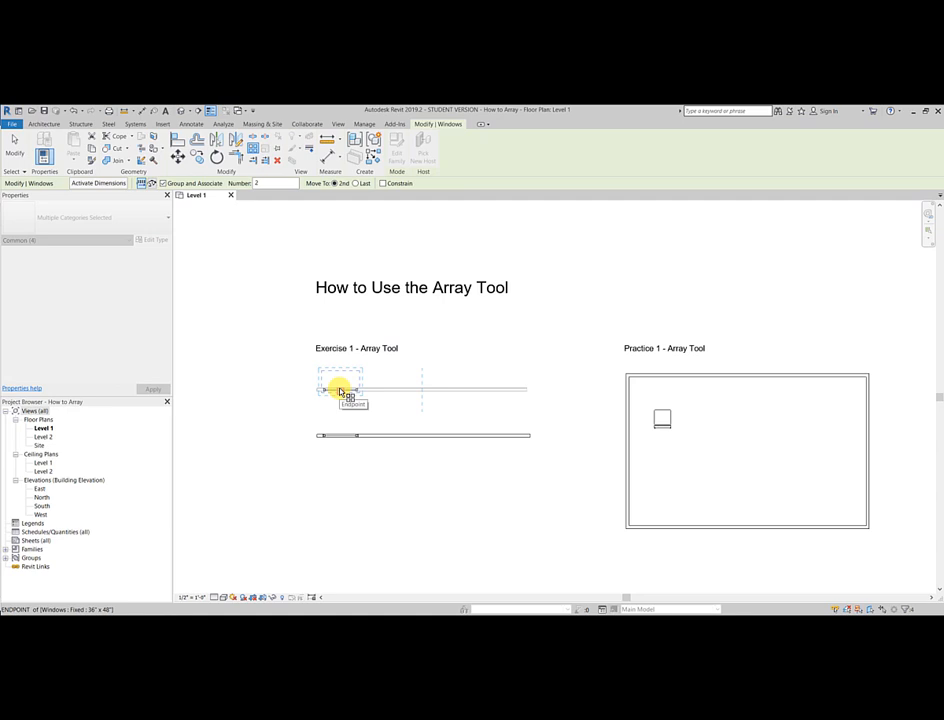
Array the upper wall's window horizontally along the wall at 4'-6" spacing with a count of 4
click(341, 390)
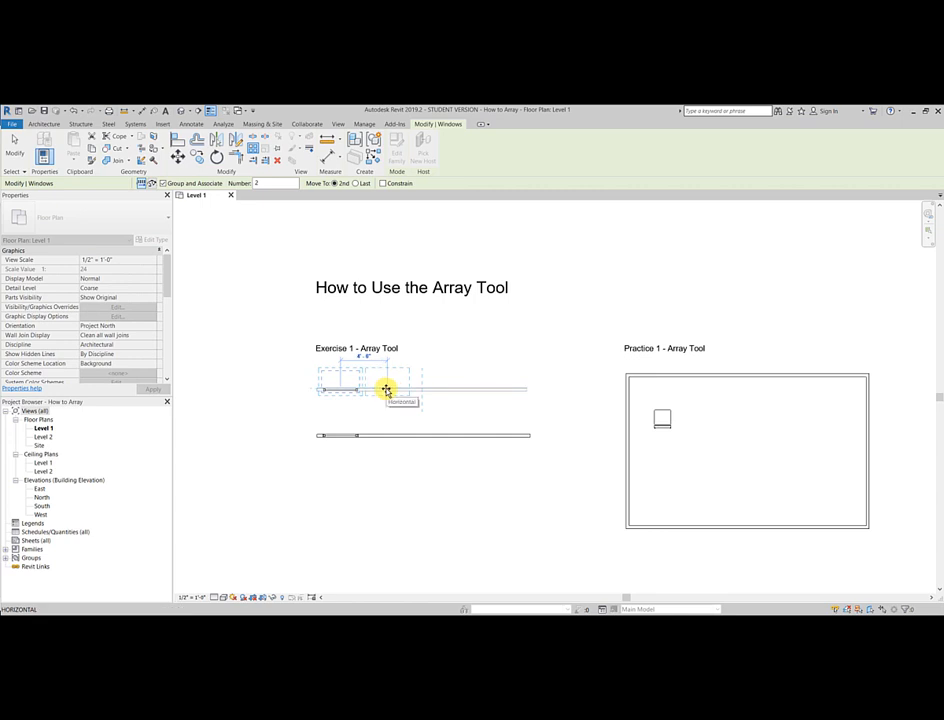
click(386, 390)
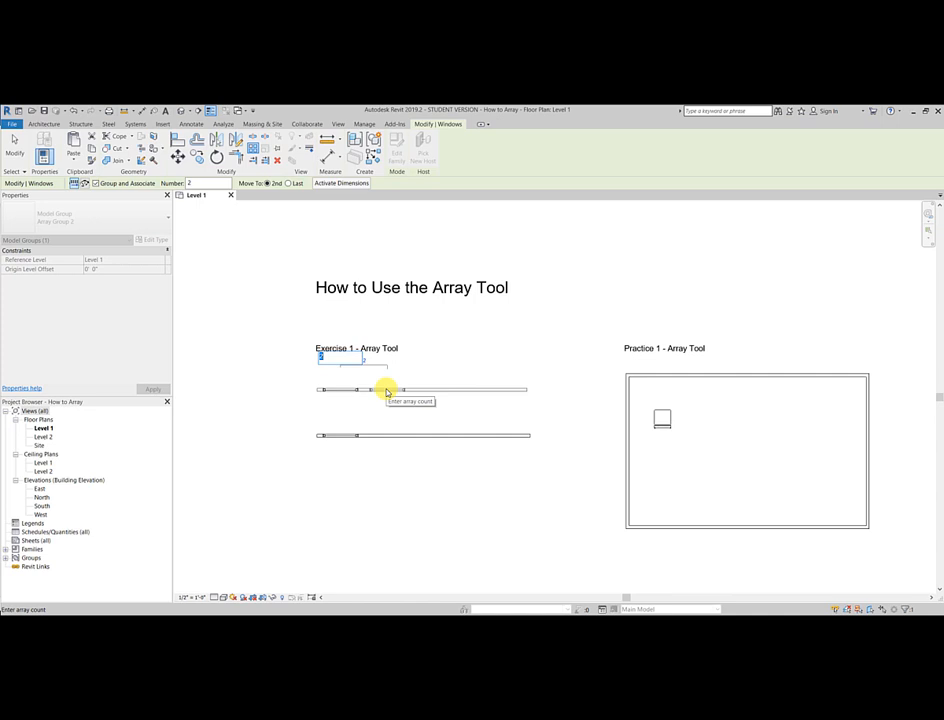
text(4)
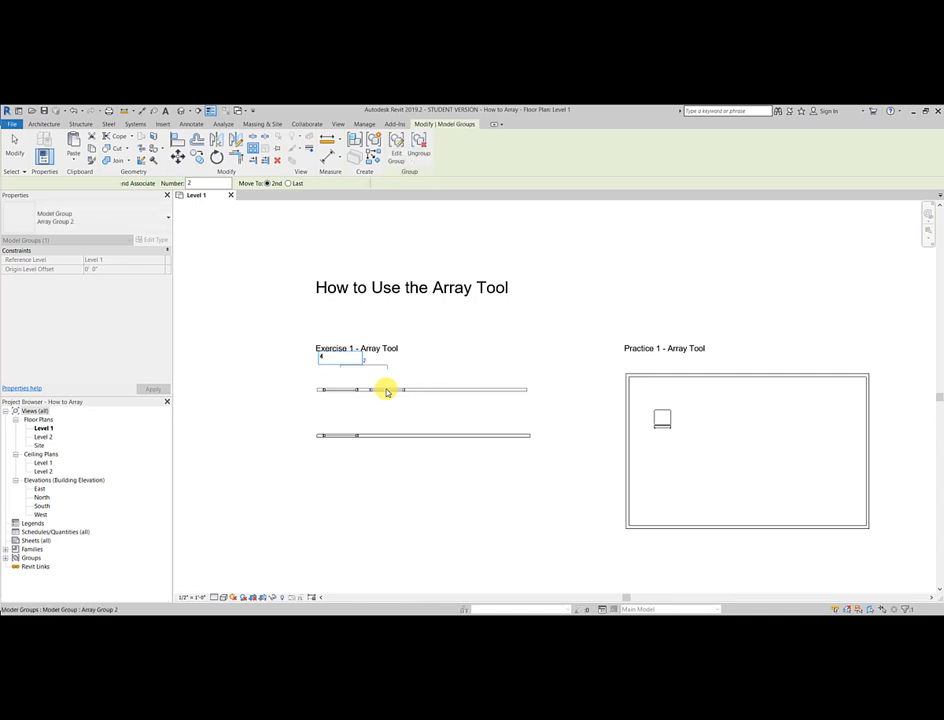
key(Return)
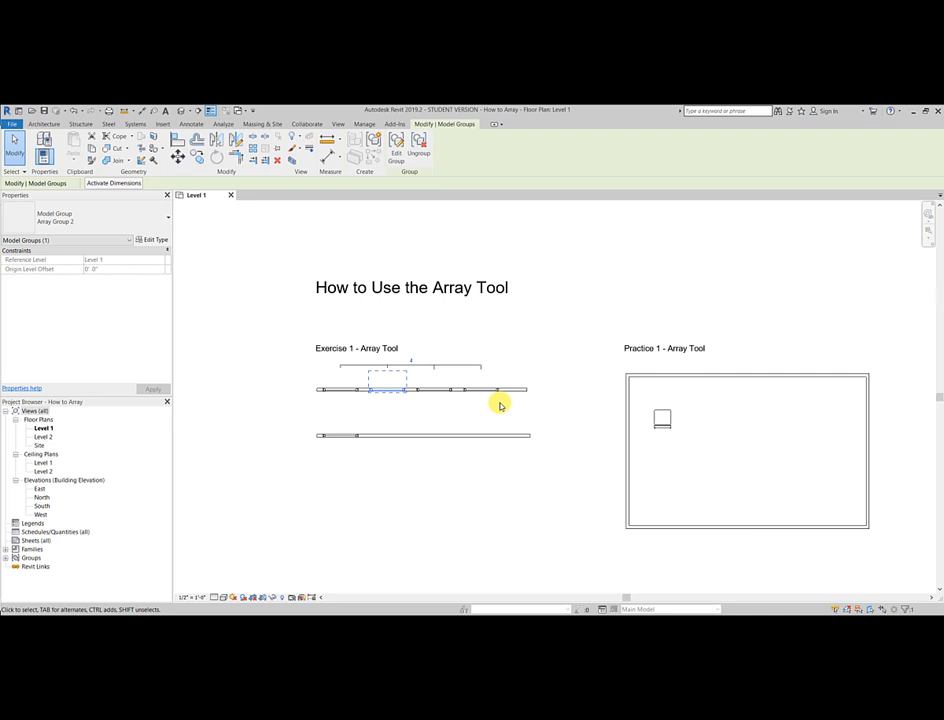
key(Escape)
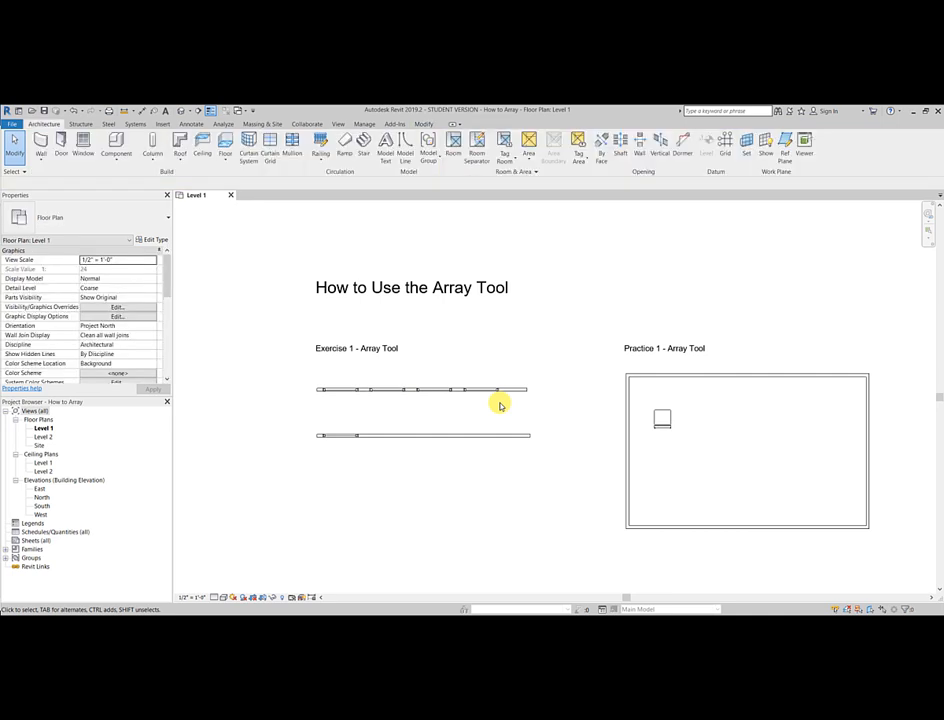
Shift the first window group of the upper wall's array slightly along the wall toward the second window
scroll(500, 405, up, 3)
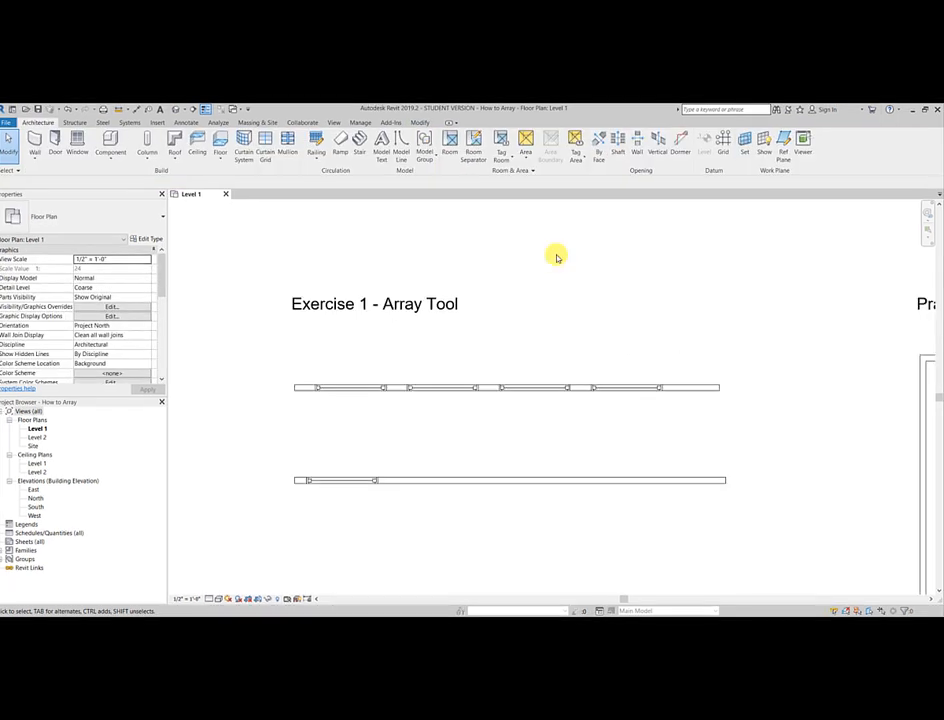
click(360, 387)
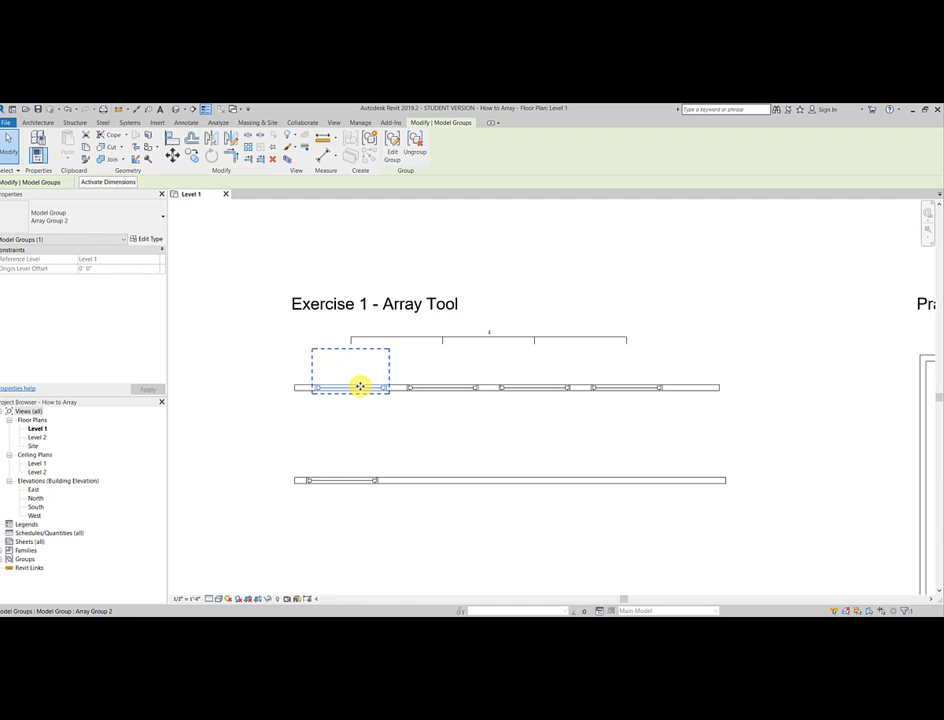
drag(369, 388, 379, 398)
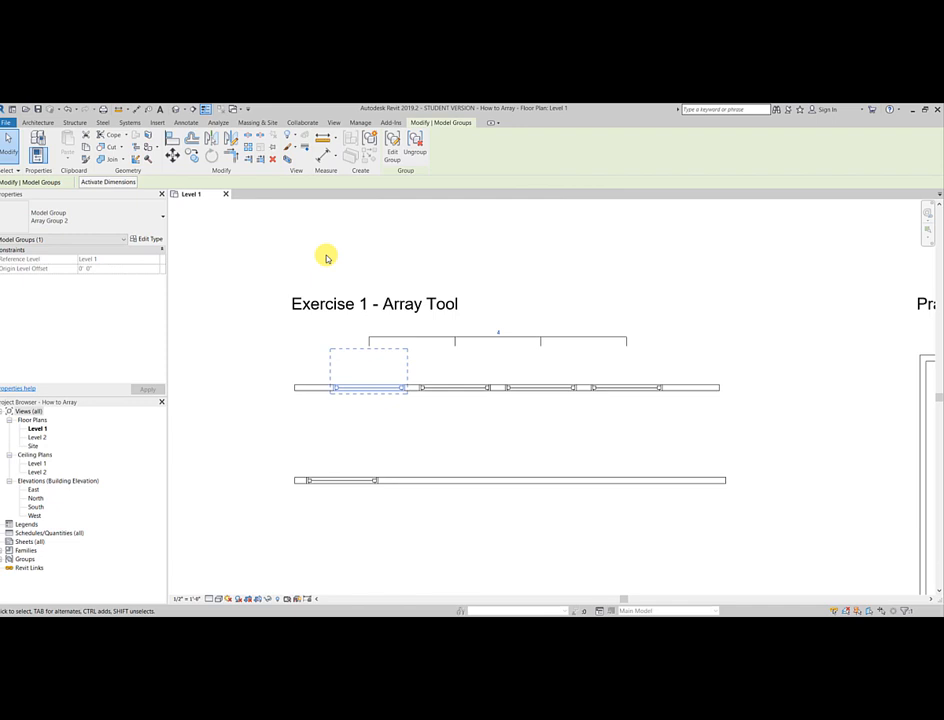
scroll(326, 258, down, 2)
scroll(327, 254, up, 3)
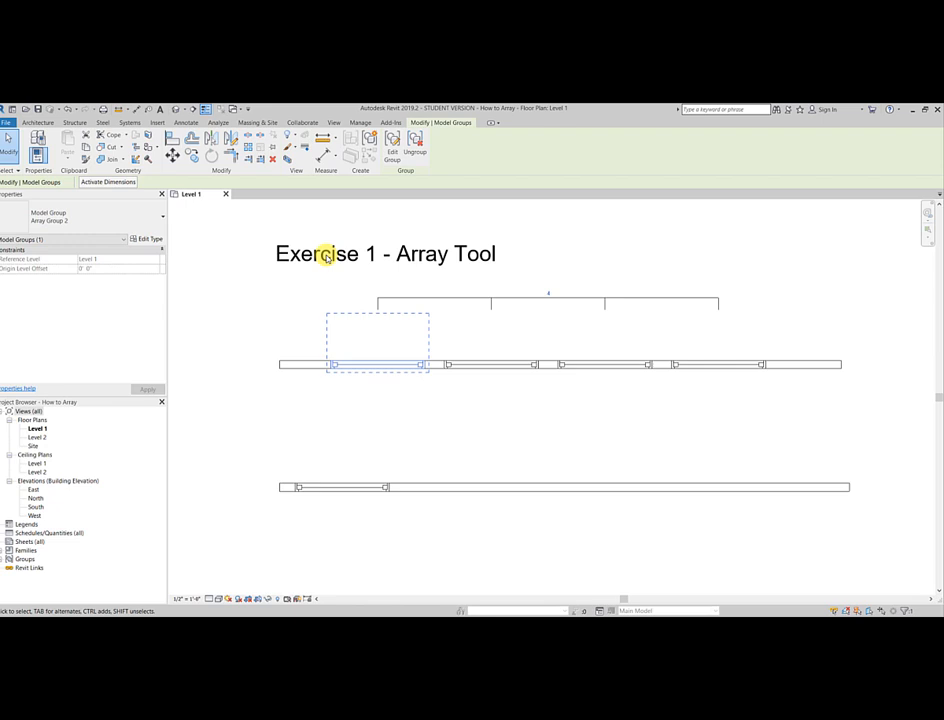
Array the lower wall's window along the wall with a count of 4 and 4' spacing to the second item
click(343, 487)
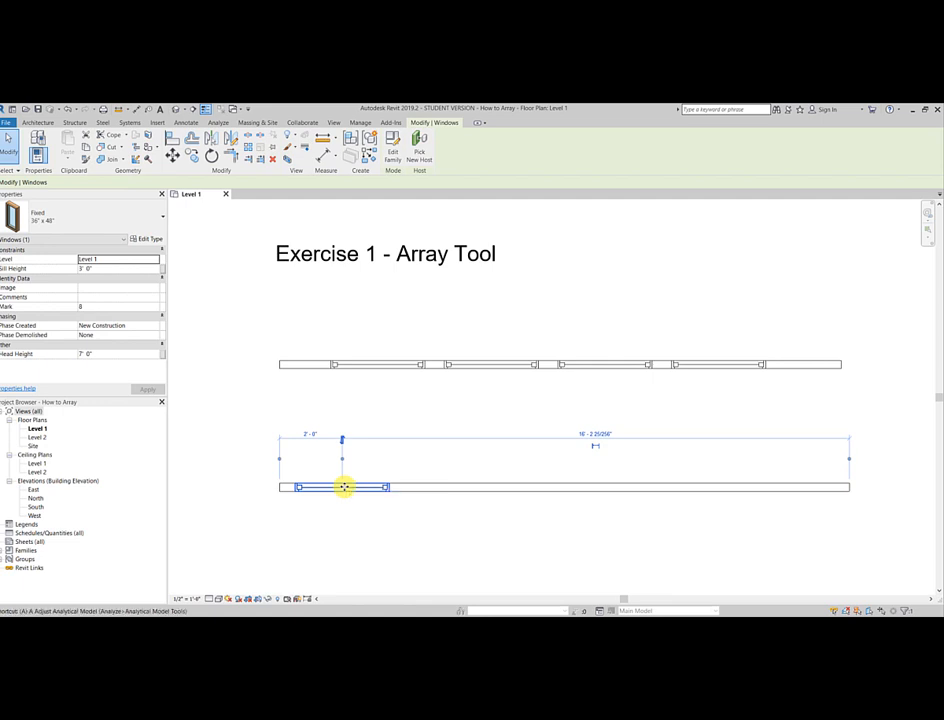
key(a)
key(r)
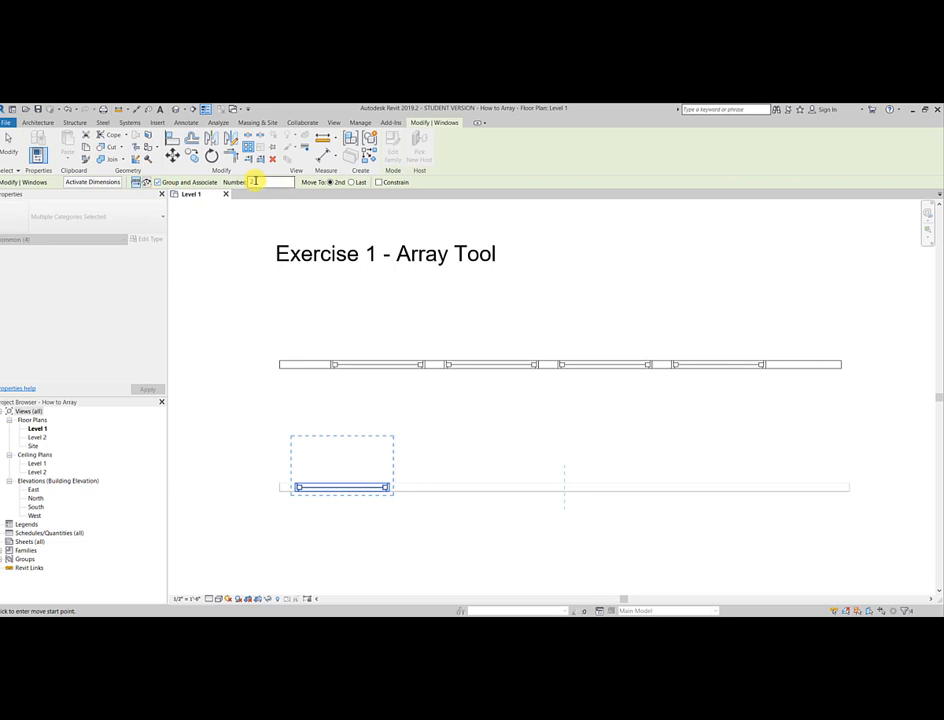
drag(256, 181, 250, 181)
text(4)
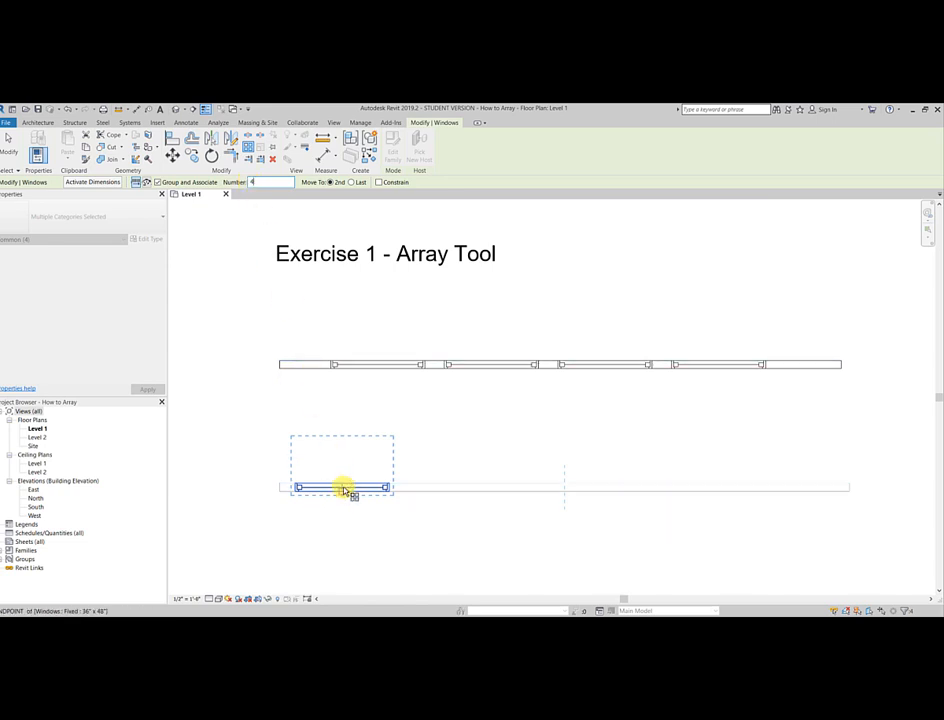
click(343, 489)
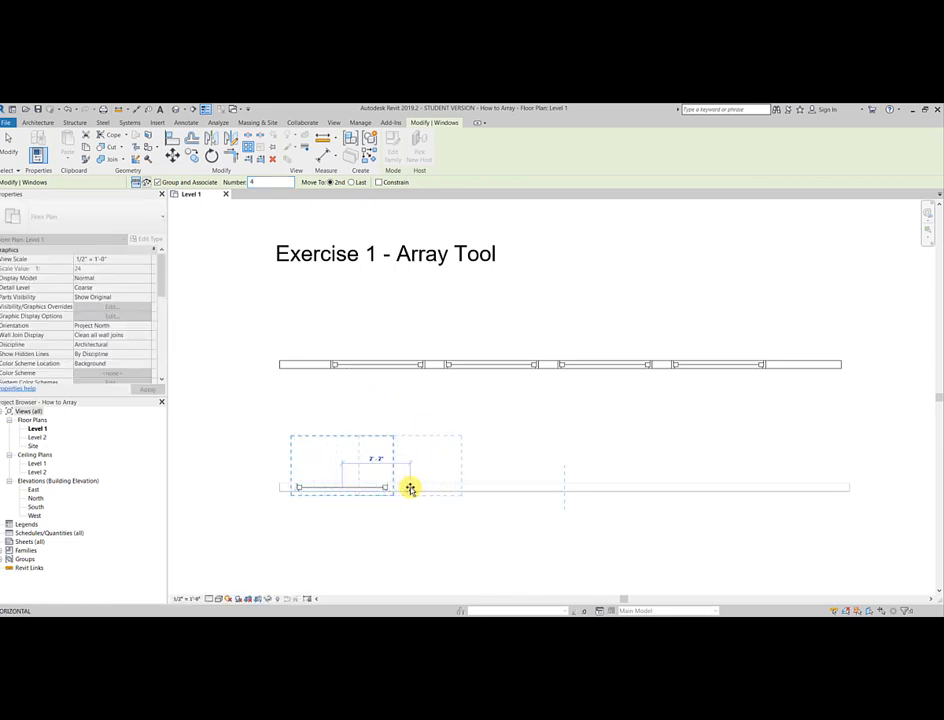
text(4)
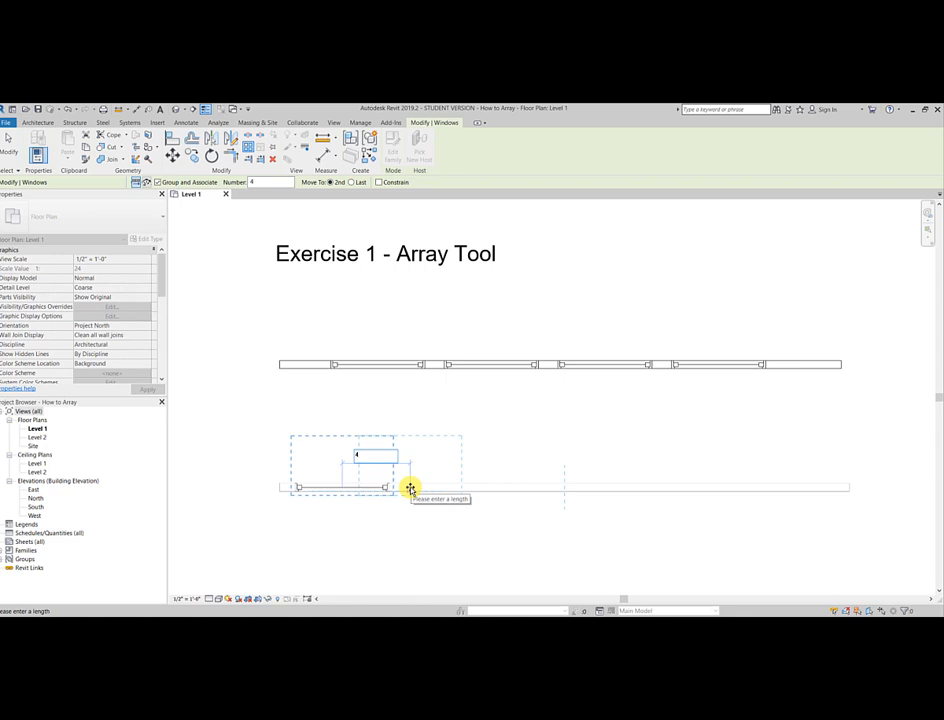
key(Return)
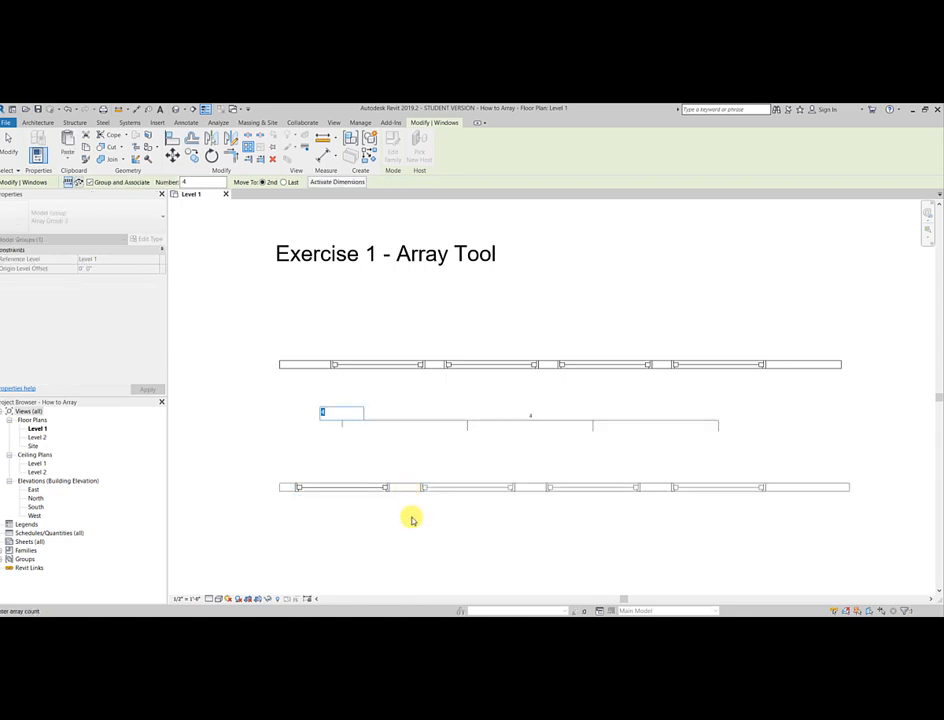
key(Return)
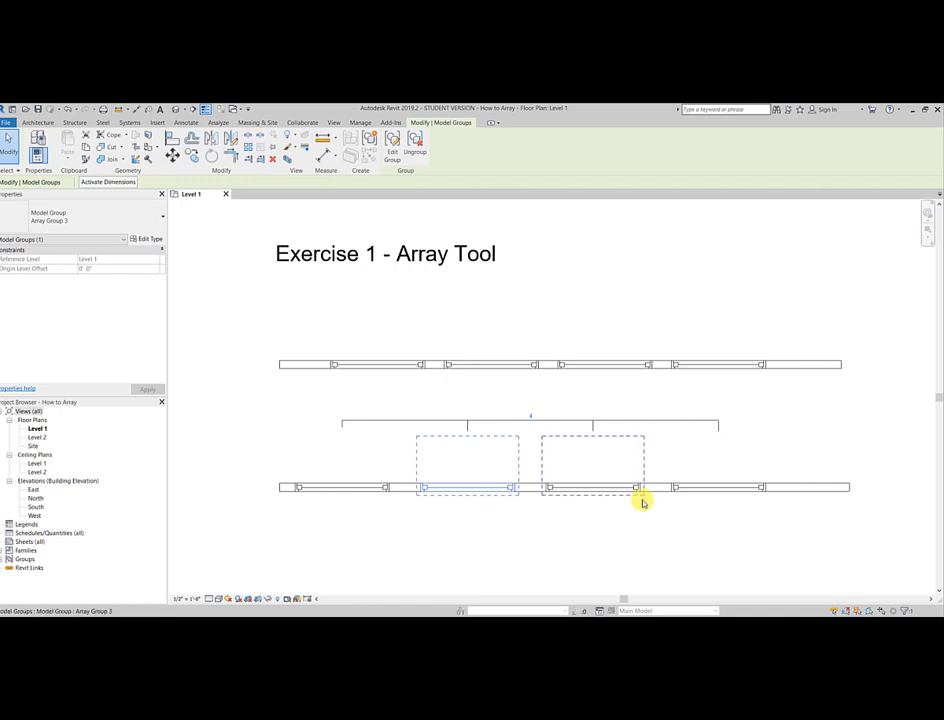
Set the lower wall's window array count to 5
click(531, 416)
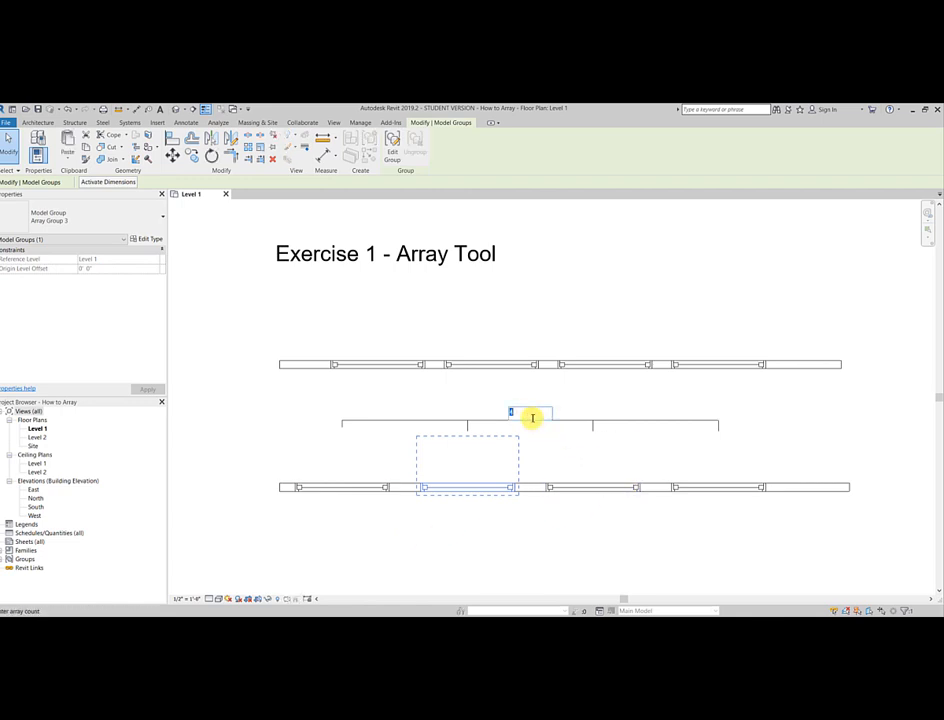
text(5)
key(Return)
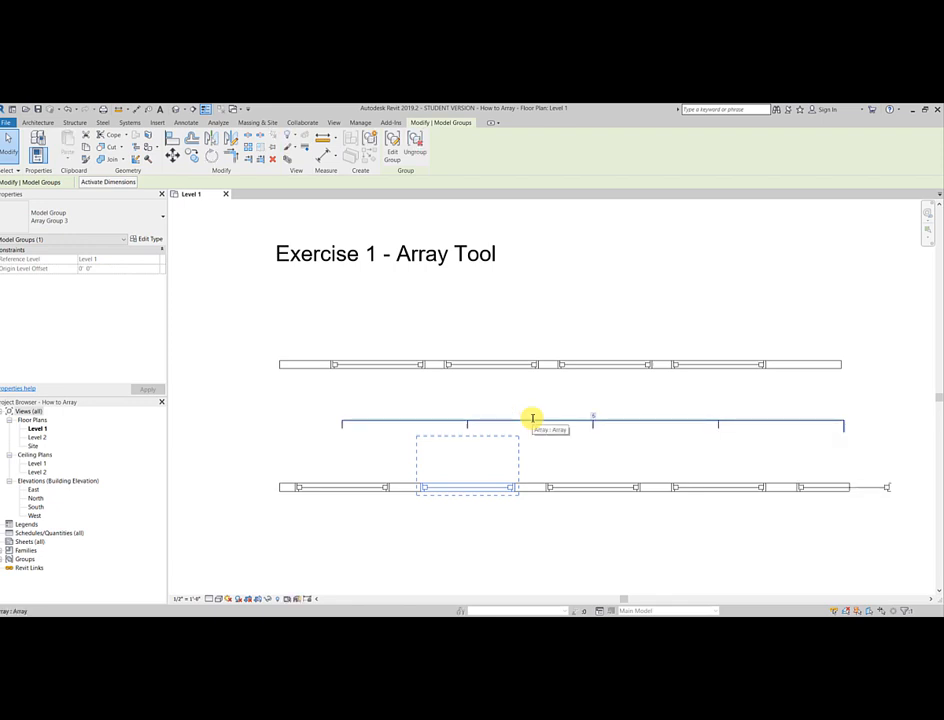
Set the lower wall's window array count to 3 and deselect the array
click(597, 415)
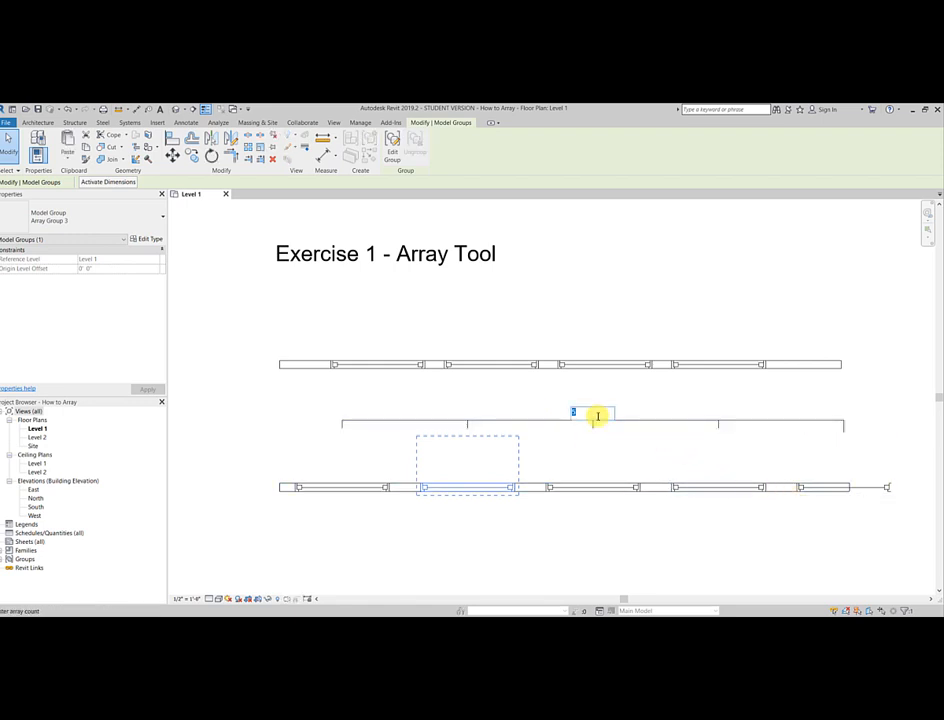
text(3)
key(Return)
click(594, 427)
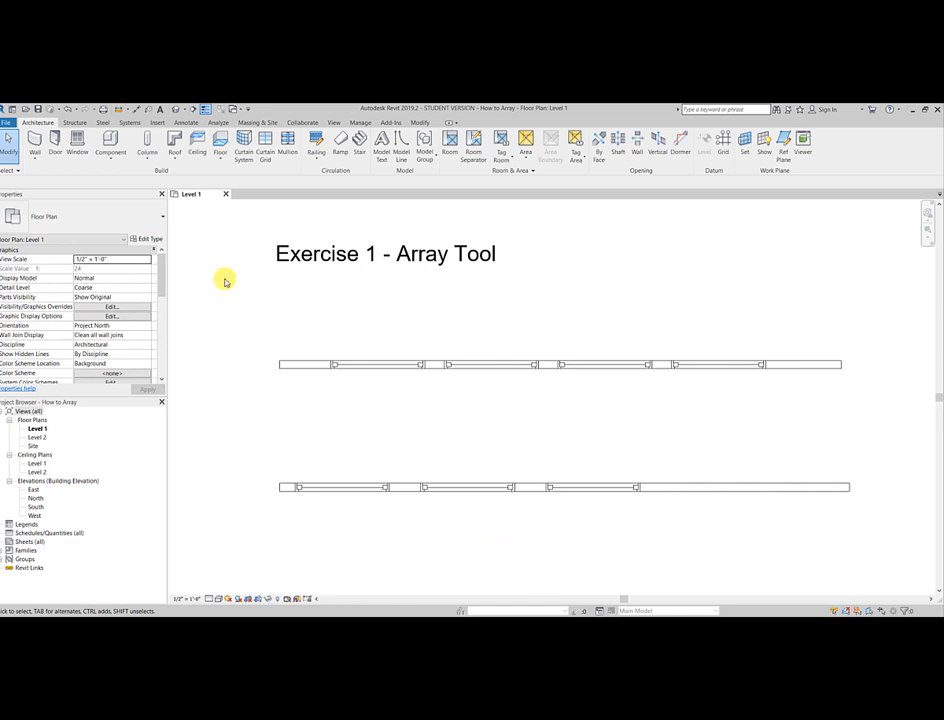
Array the chair in the Practice 1 room horizontally at 2' spacing with a count of 8
scroll(224, 283, down, 3)
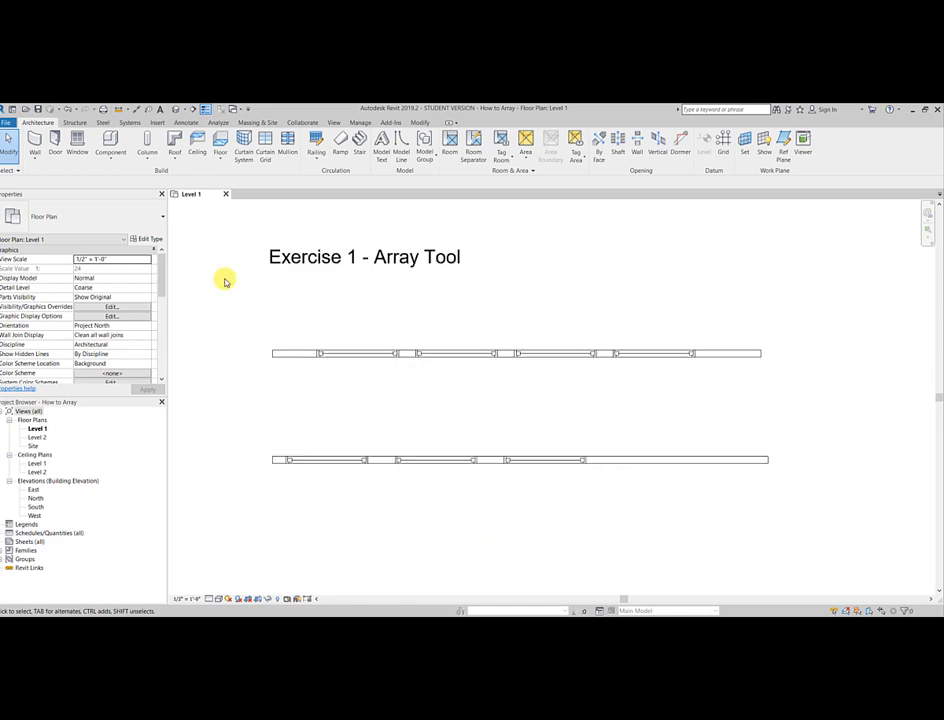
scroll(491, 357, down, 2)
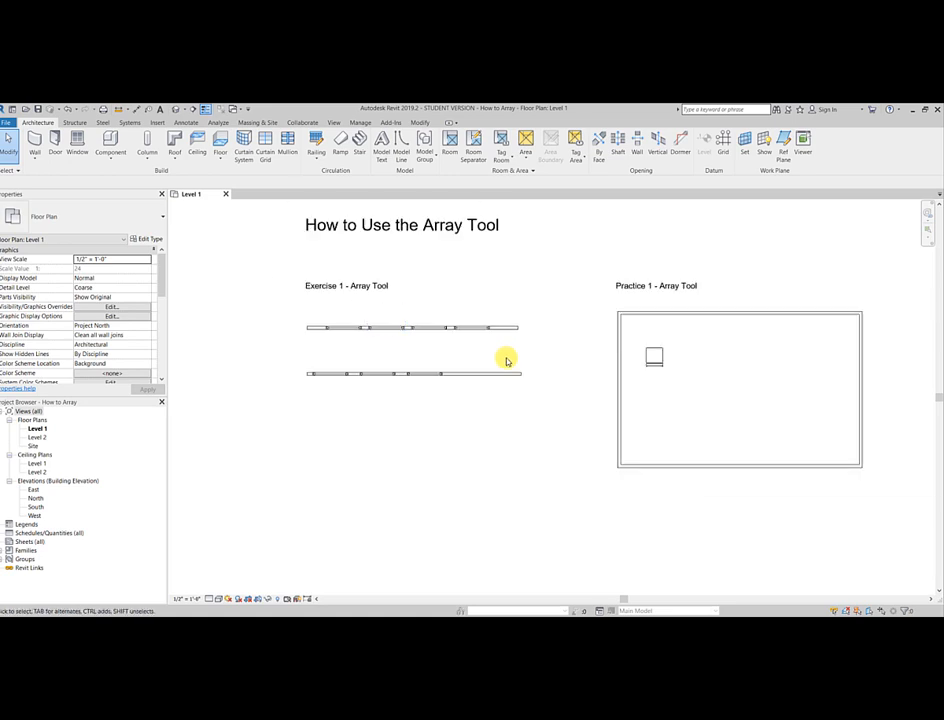
scroll(750, 359, up, 2)
middle_drag(750, 359, 506, 362)
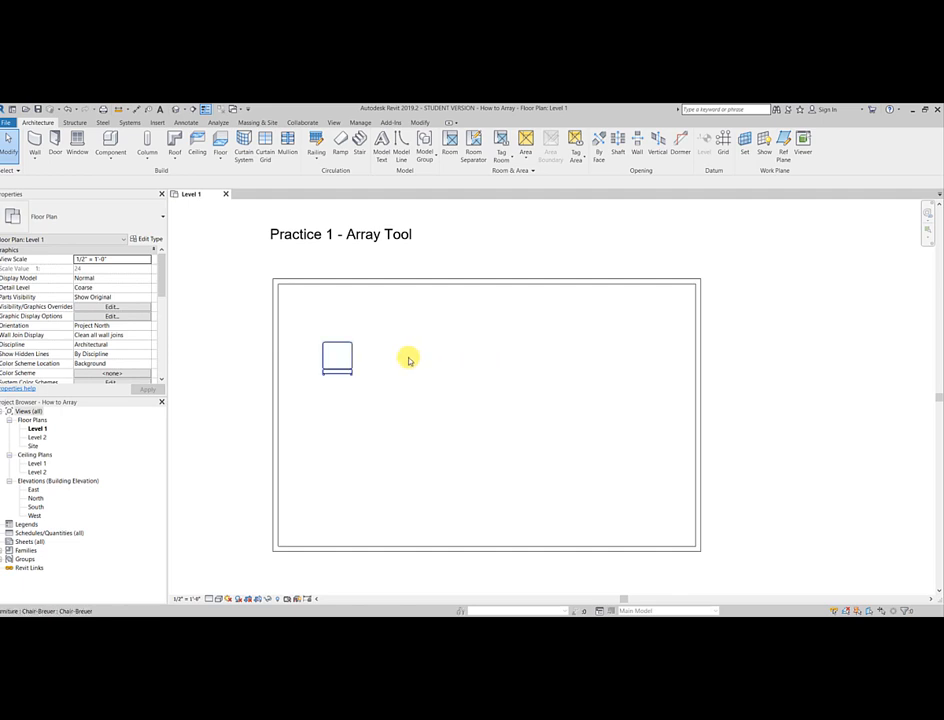
click(349, 358)
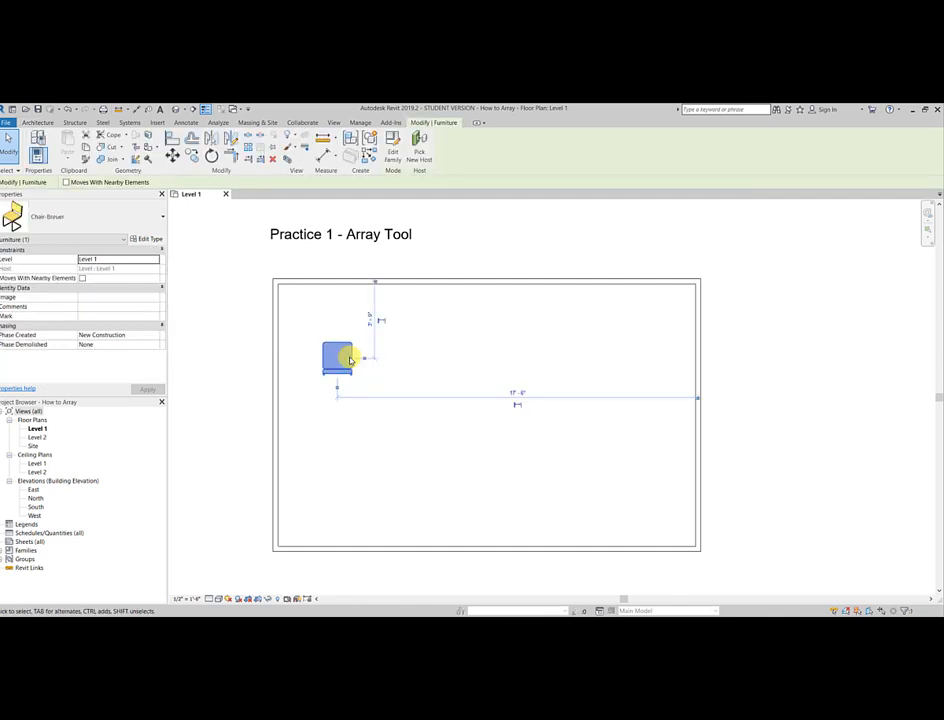
click(245, 151)
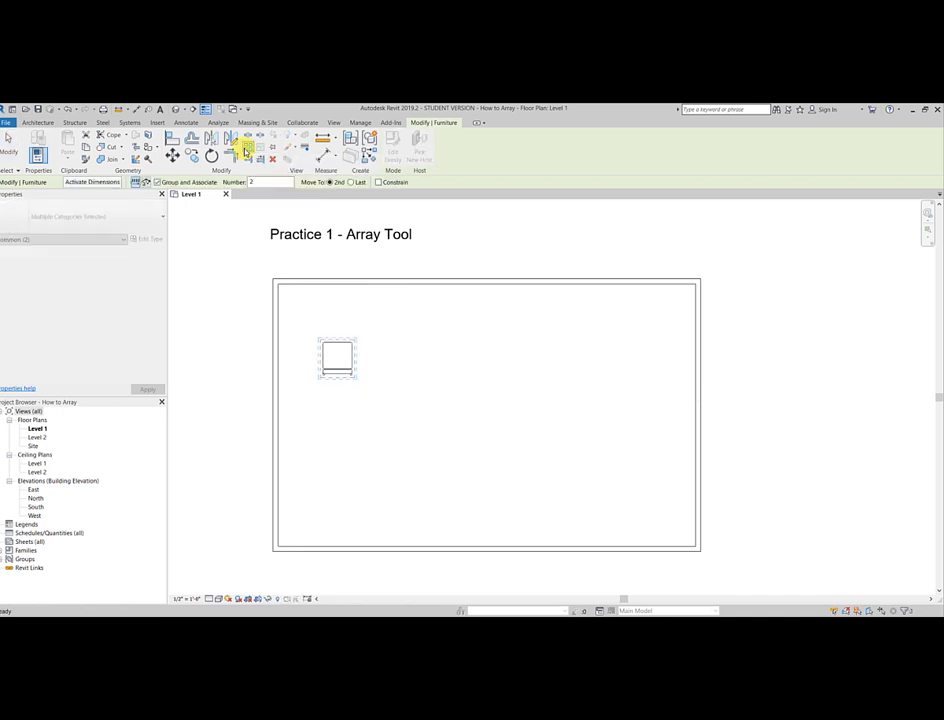
click(352, 376)
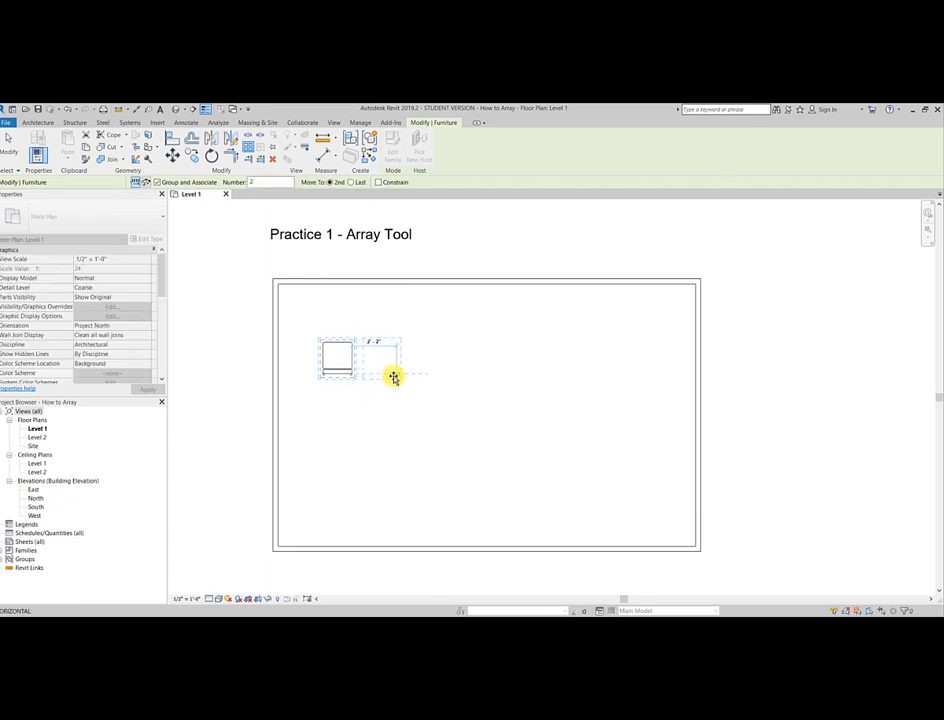
text(2)
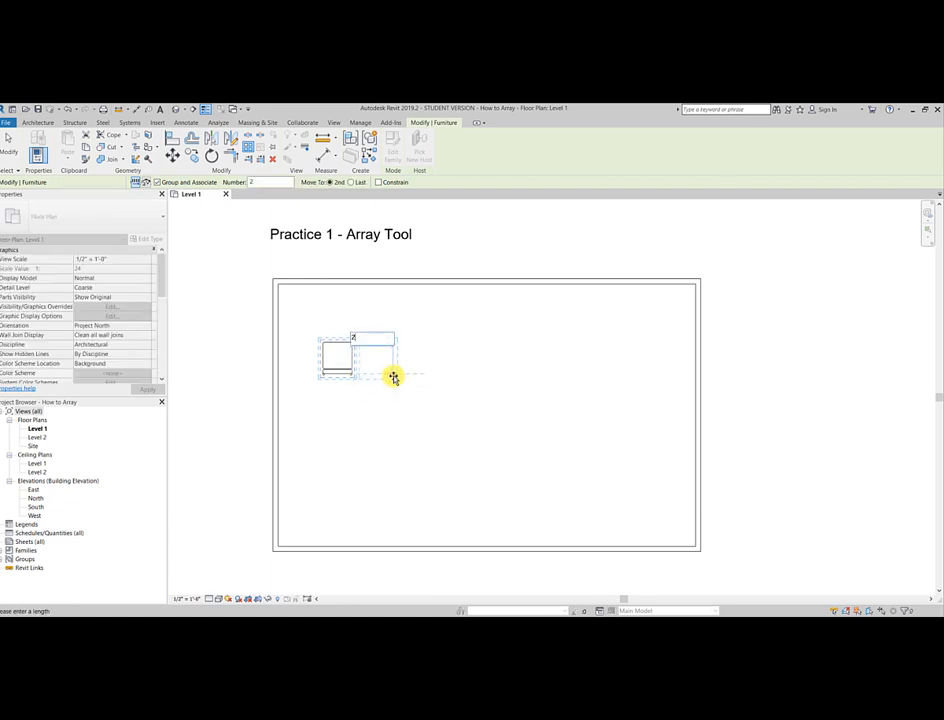
key(Return)
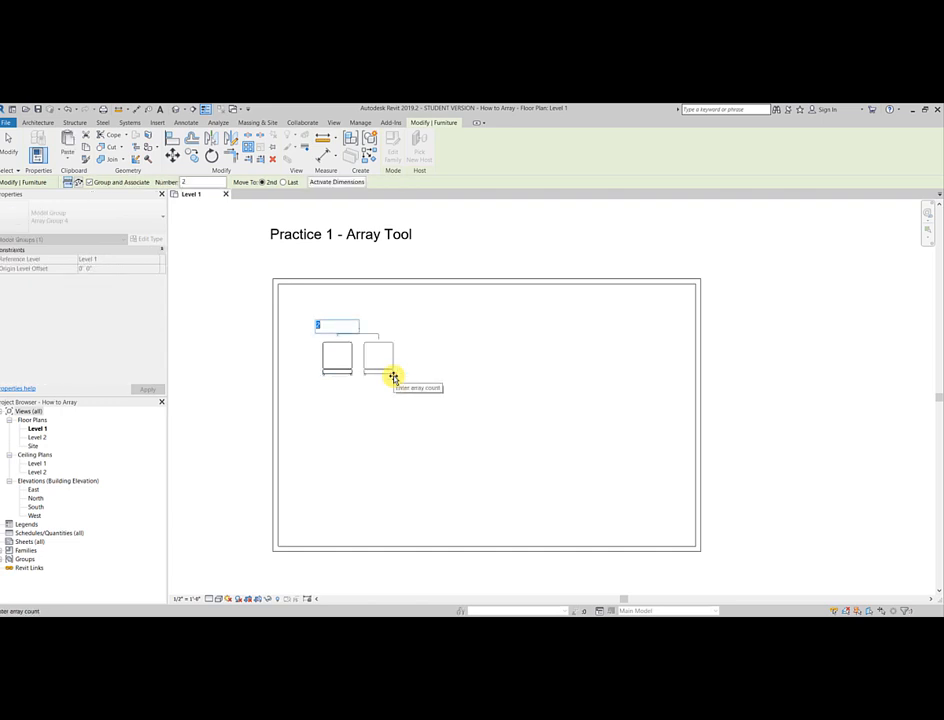
text(8)
key(Return)
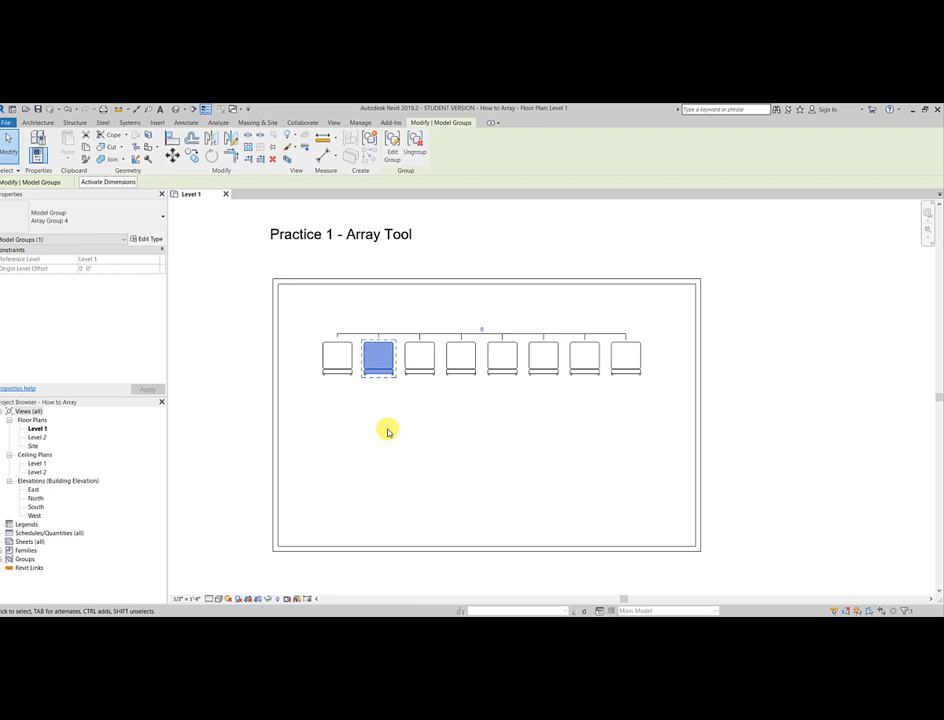
click(210, 420)
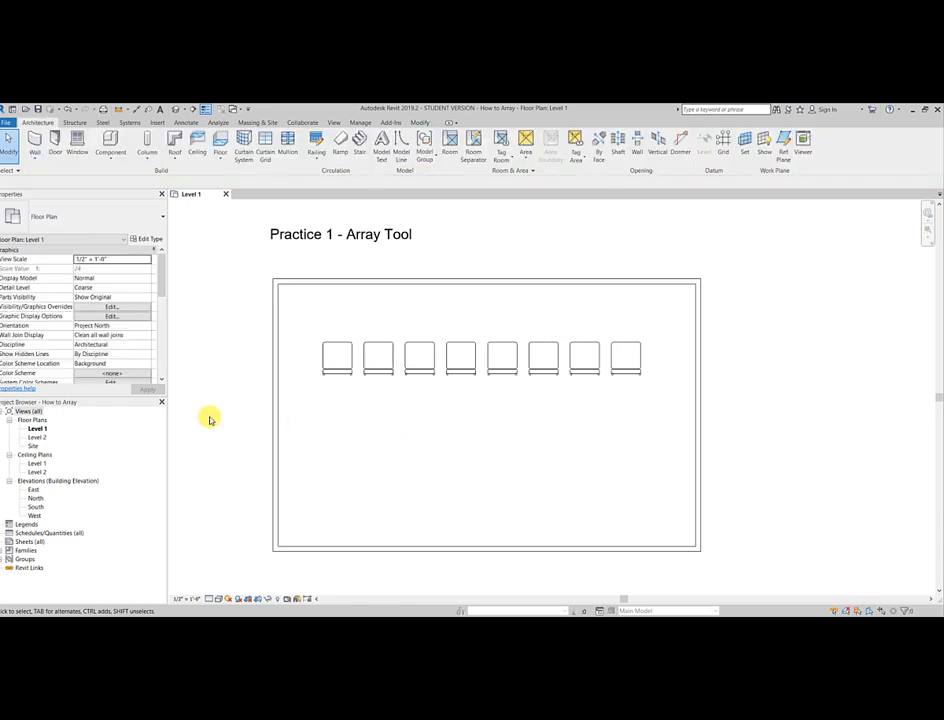
Array the row of eight chairs vertically down the room at 4' spacing to the second item, with a count of 3
drag(655, 407, 303, 320)
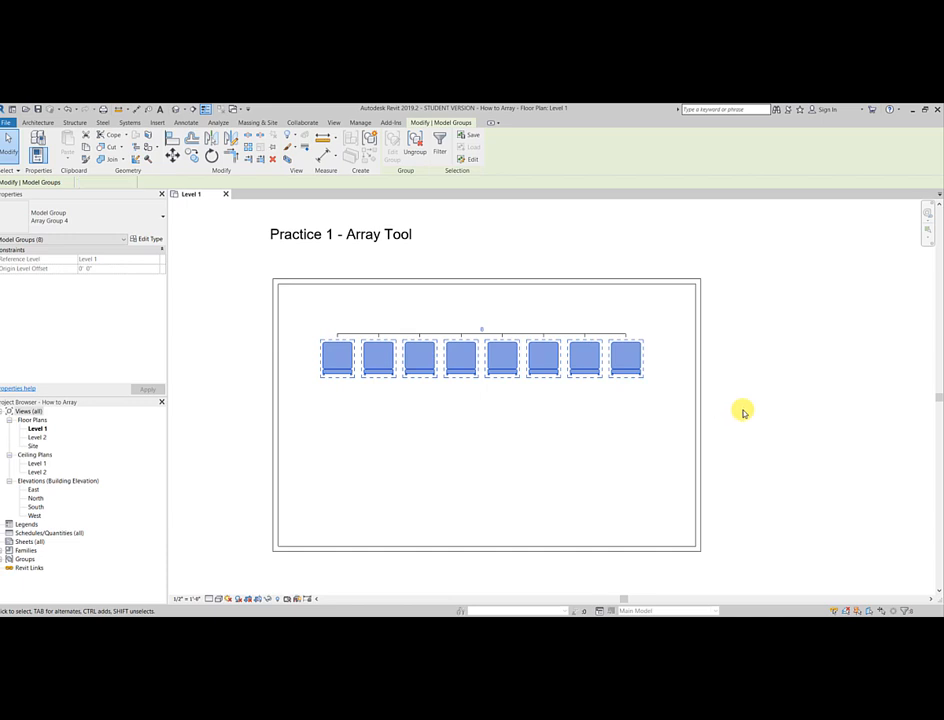
click(661, 400)
drag(658, 396, 293, 324)
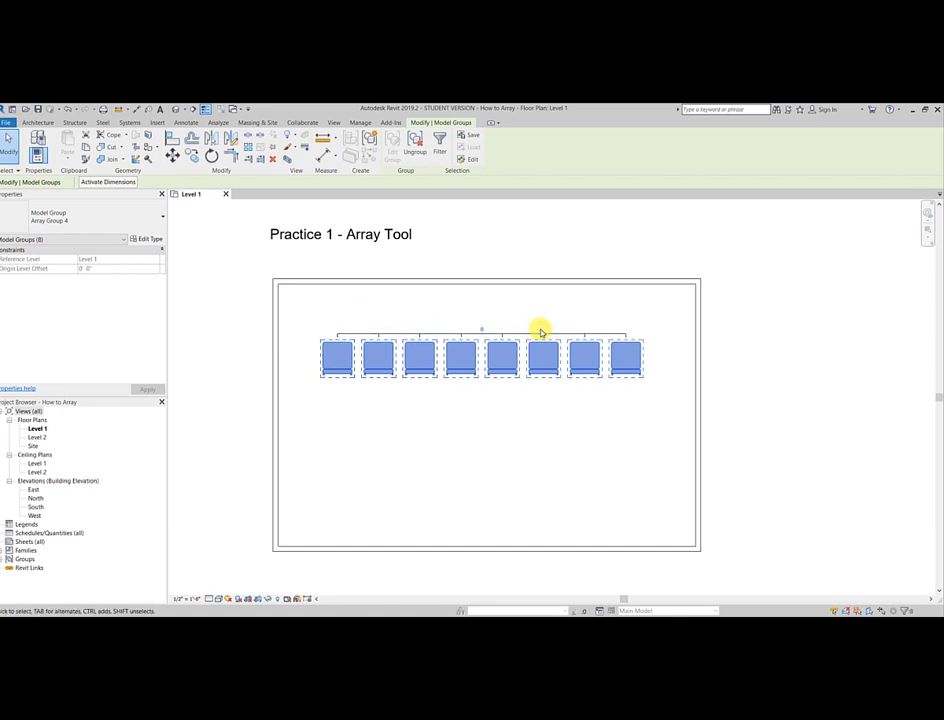
key(a)
key(r)
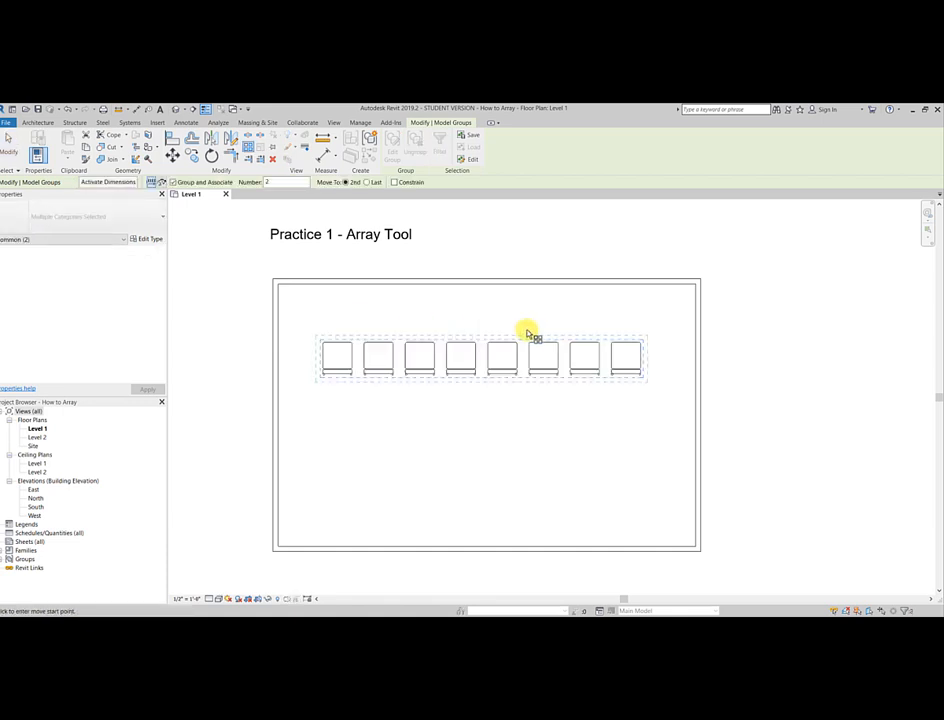
click(322, 344)
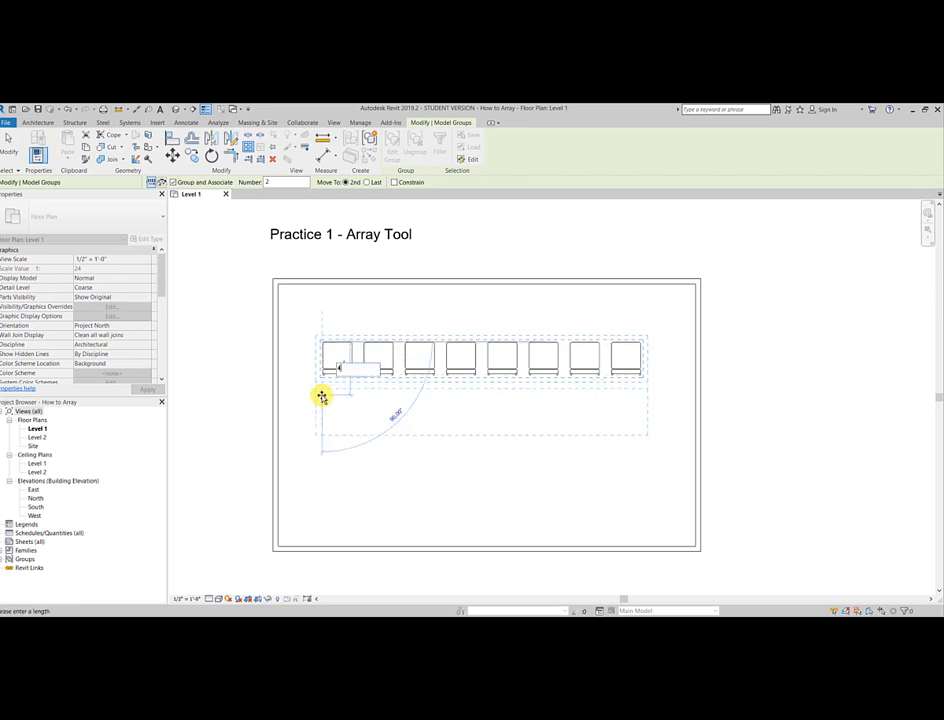
click(322, 397)
text(3)
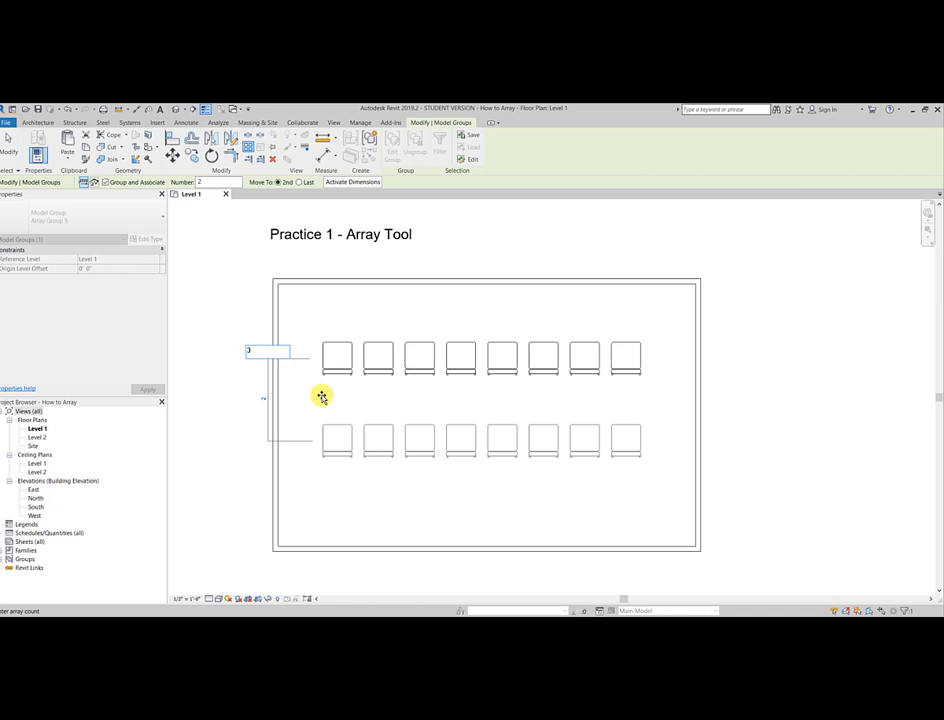
key(Return)
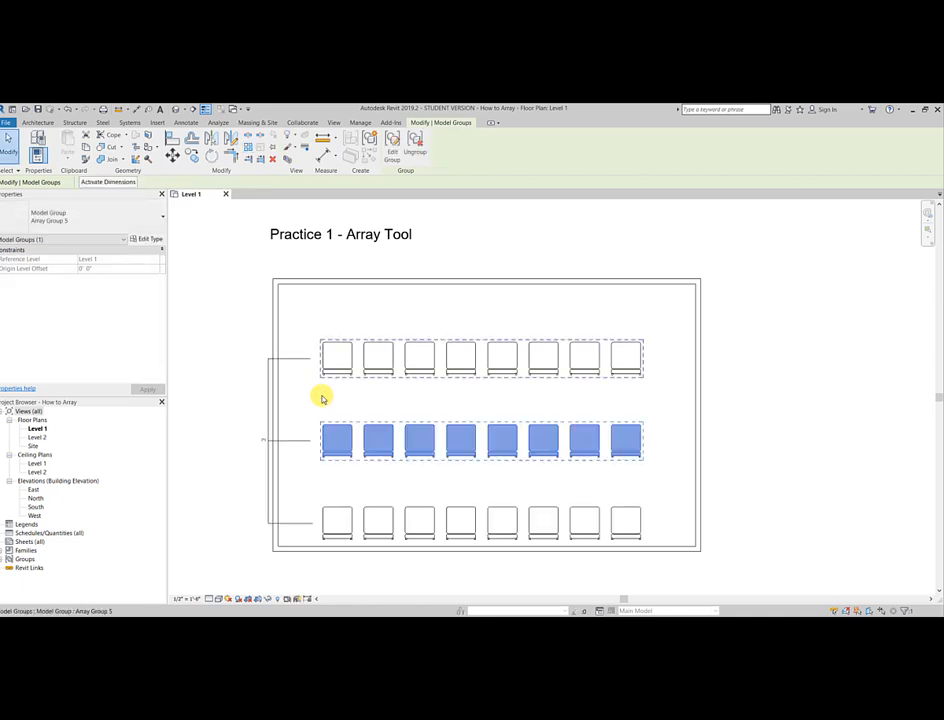
click(248, 367)
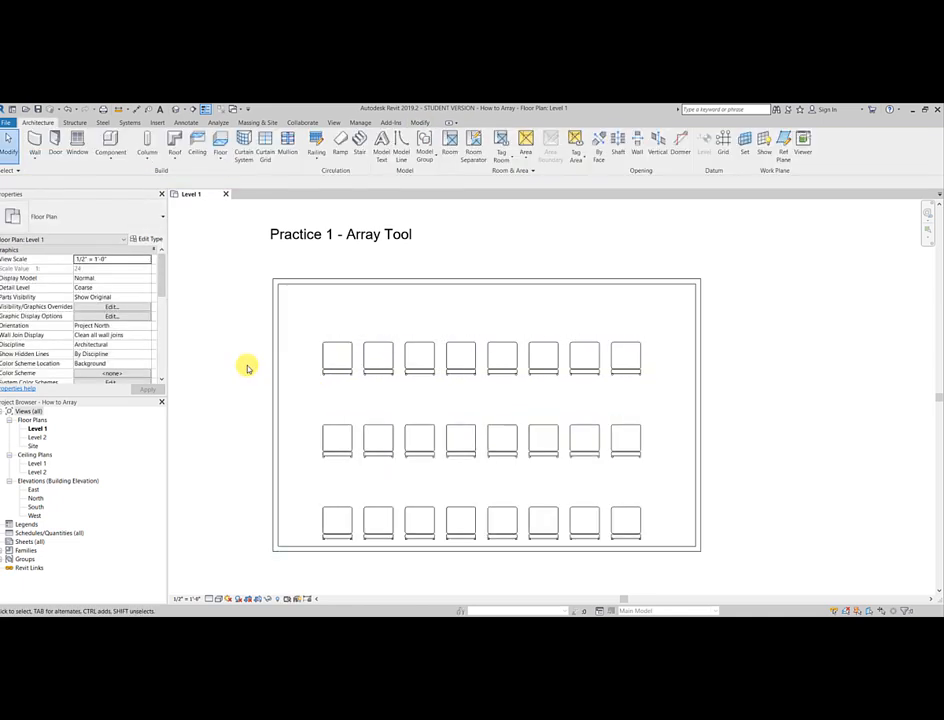
Ungroup the lowest row of chairs from the vertical array
click(427, 529)
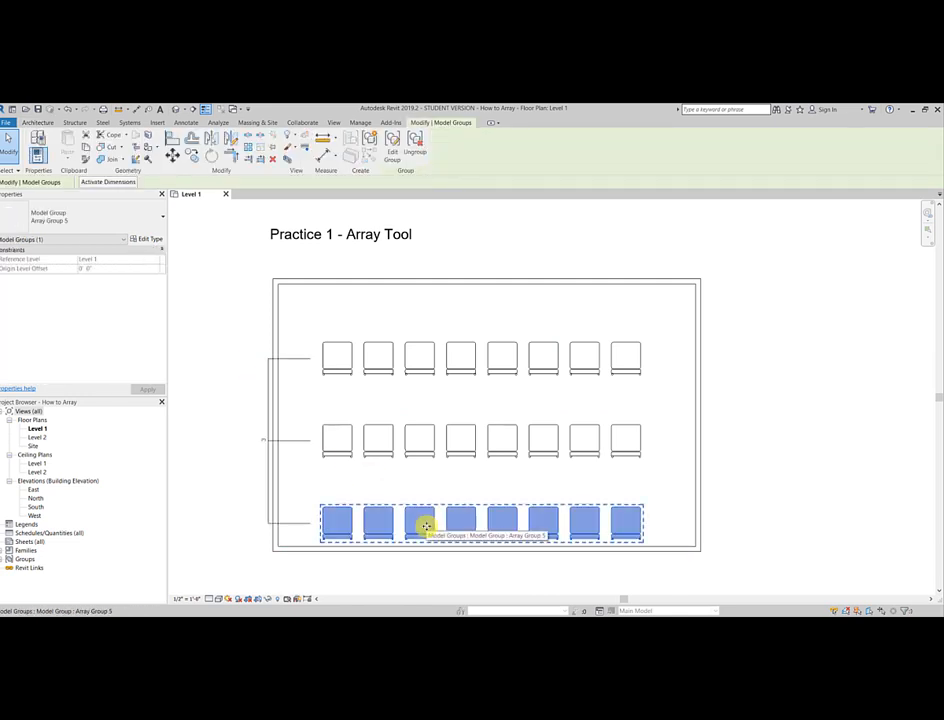
click(221, 503)
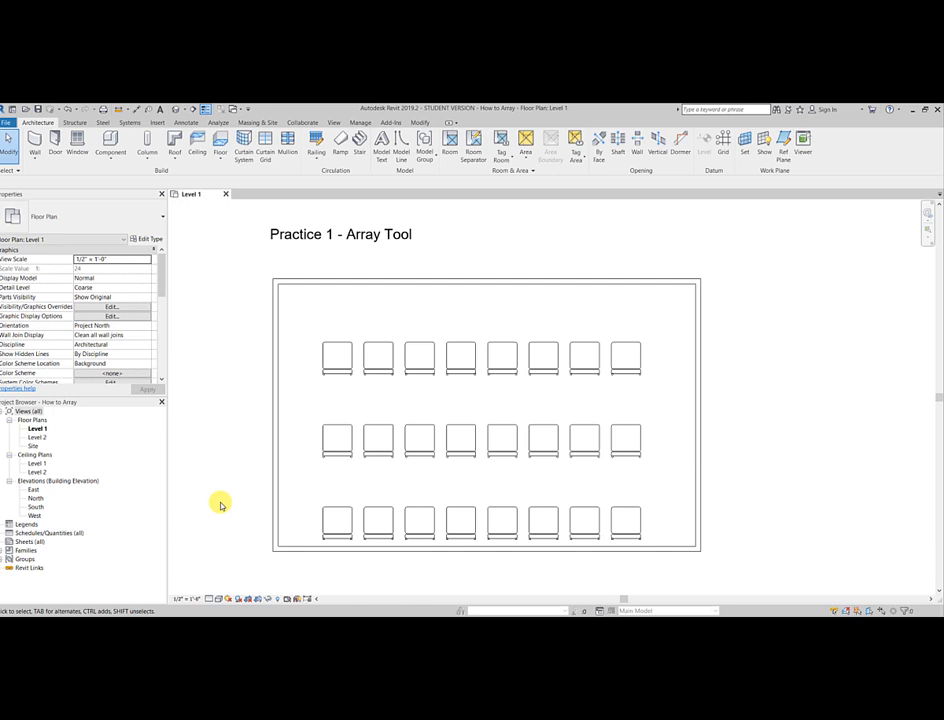
click(375, 514)
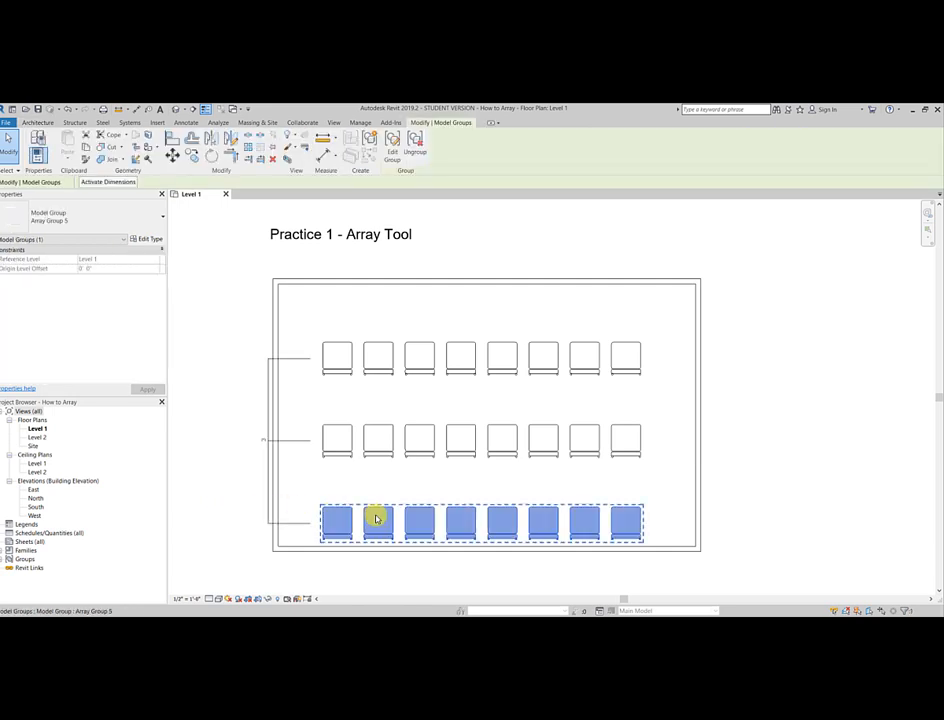
click(418, 137)
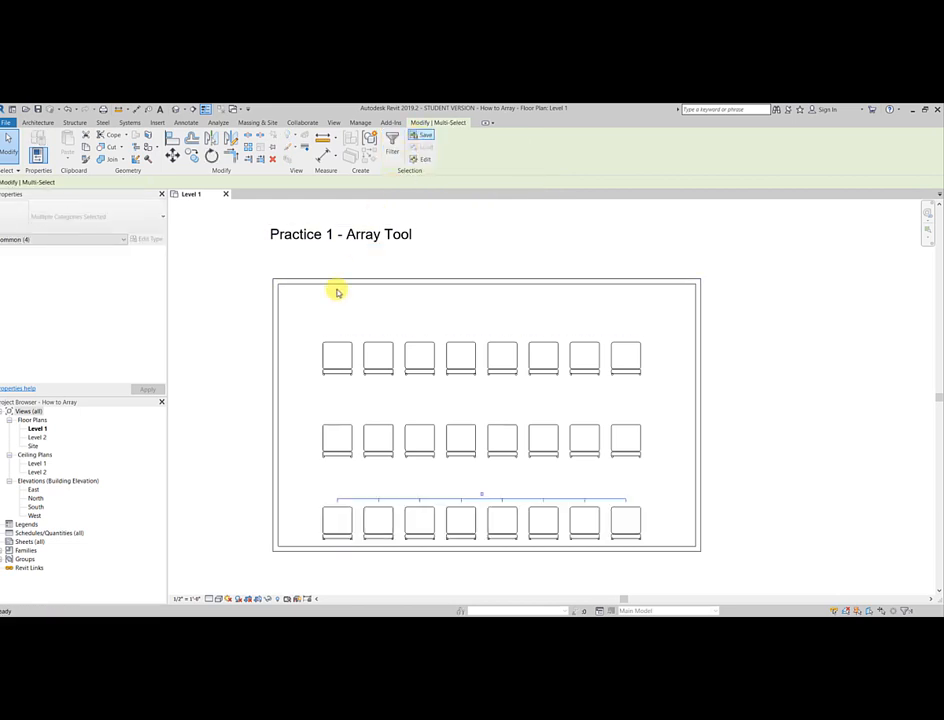
Move the whole lowest row of eight chairs slightly up, away from the room's lower wall
click(340, 512)
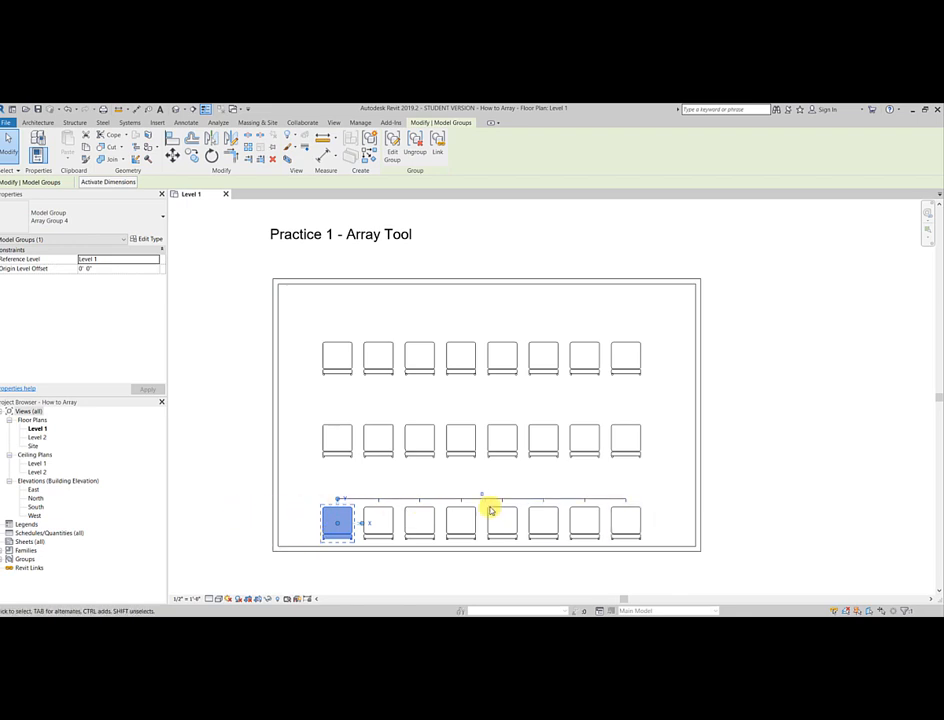
click(818, 503)
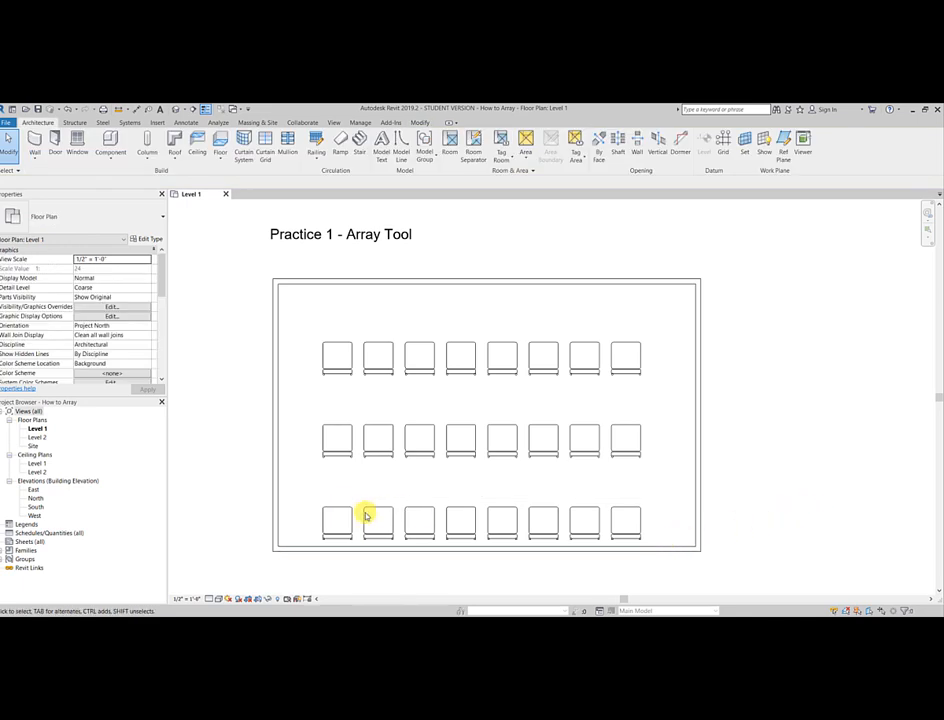
click(327, 512)
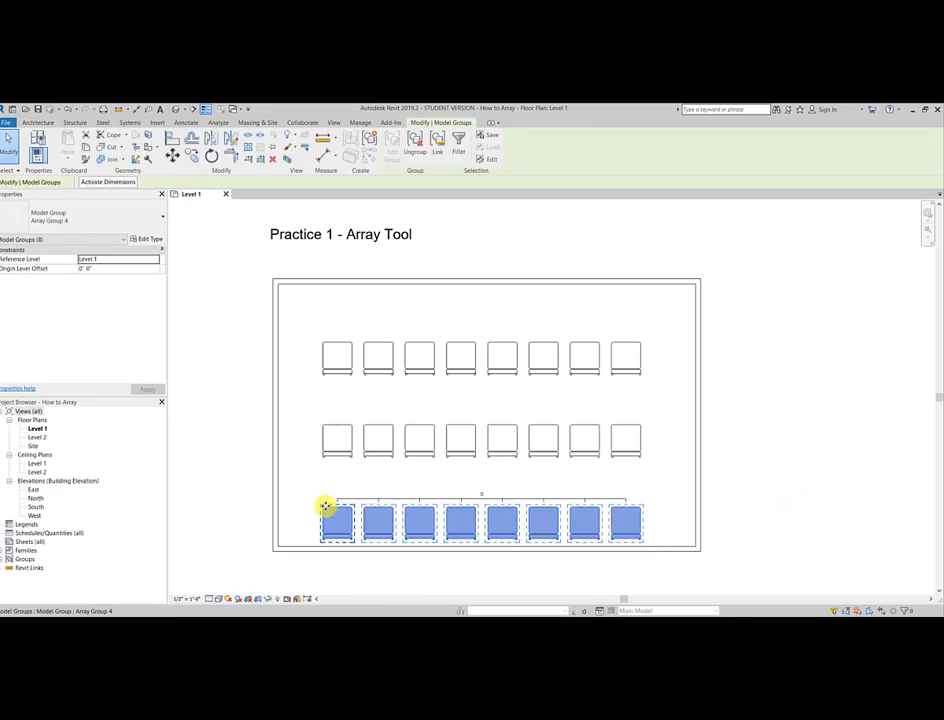
drag(327, 502, 324, 496)
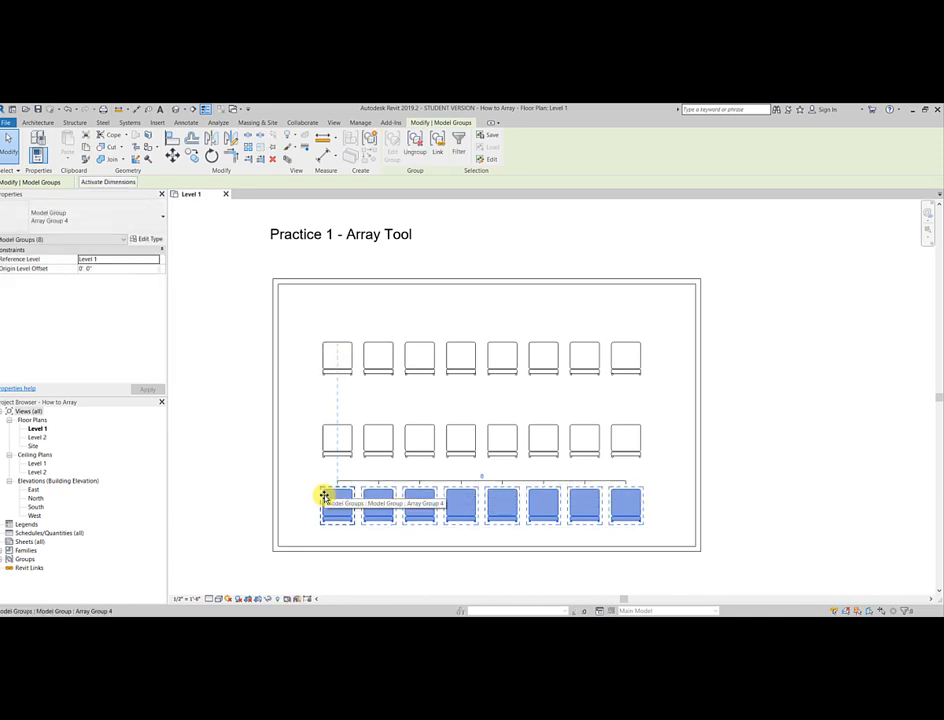